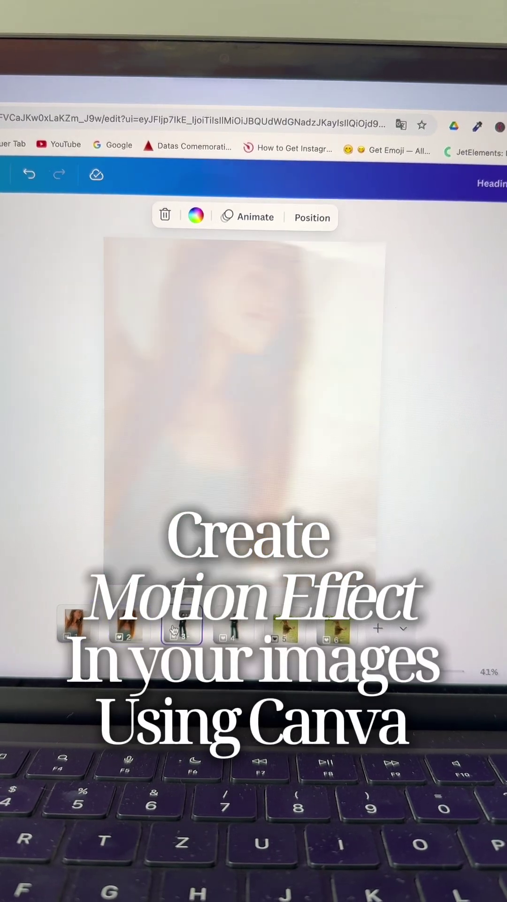
- Select the woman's photo page and search Canva apps for 'frame blur'
click(232, 629)
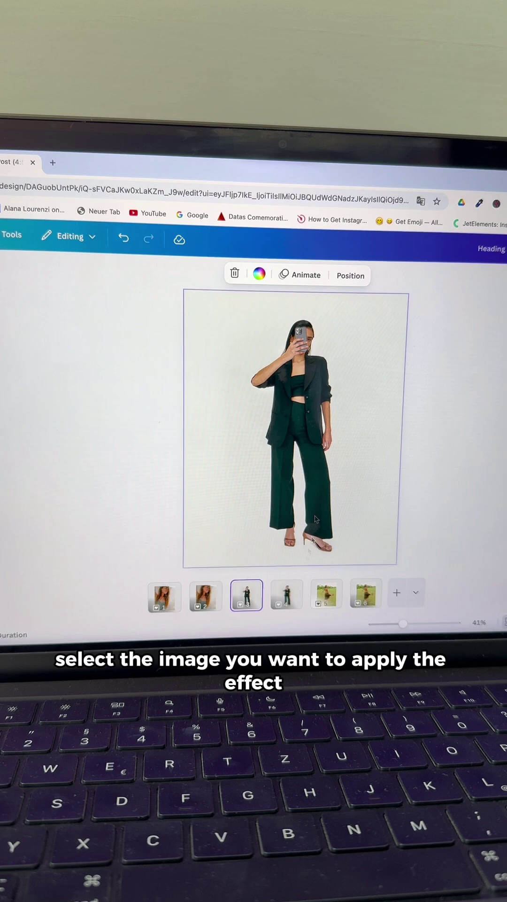
click(298, 419)
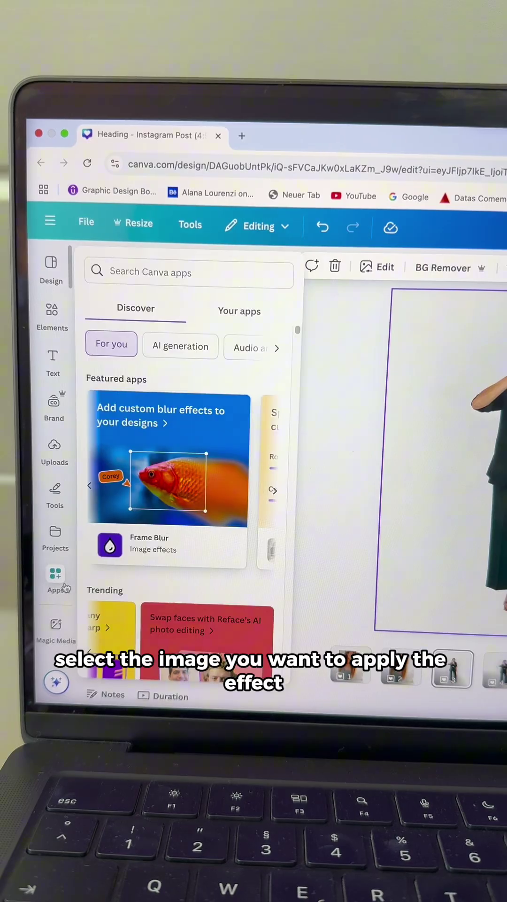
click(217, 269)
text(frame blur)
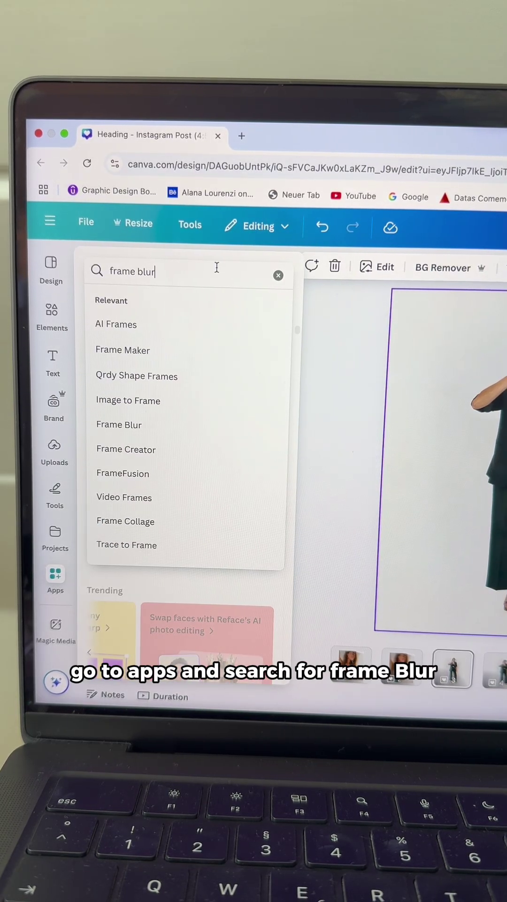
key(Return)
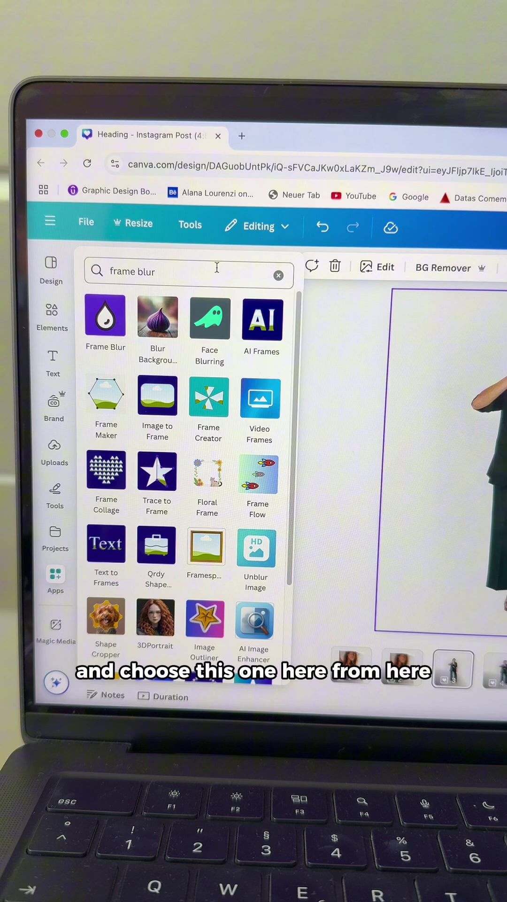
- Launch Frame Blur on the woman's photo and switch to shape-based blur masks
click(120, 325)
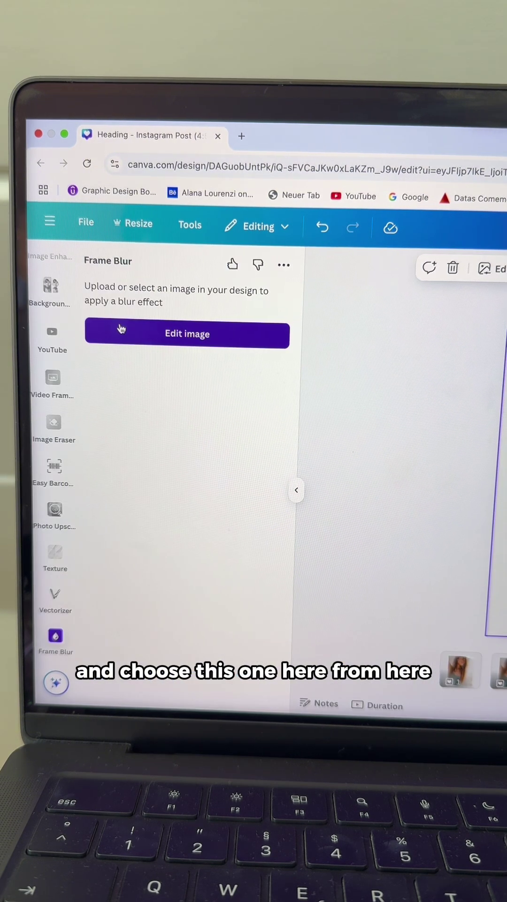
click(123, 333)
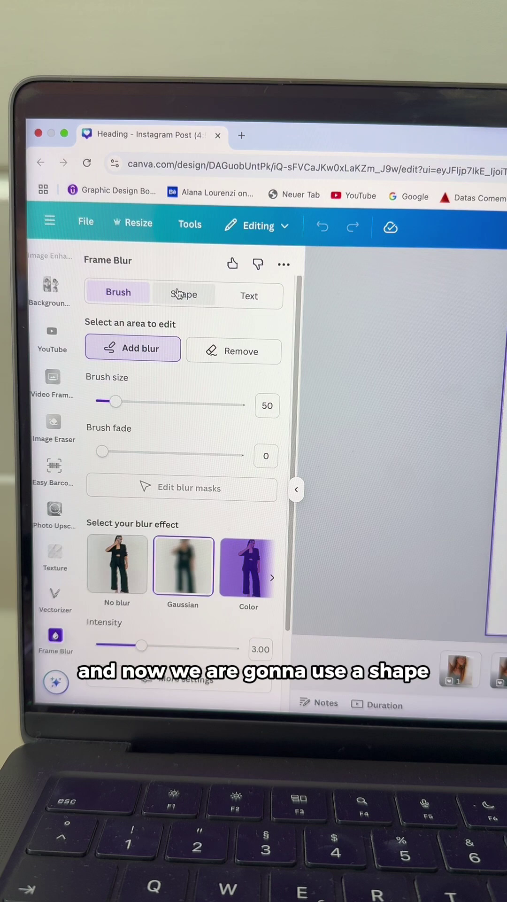
click(179, 293)
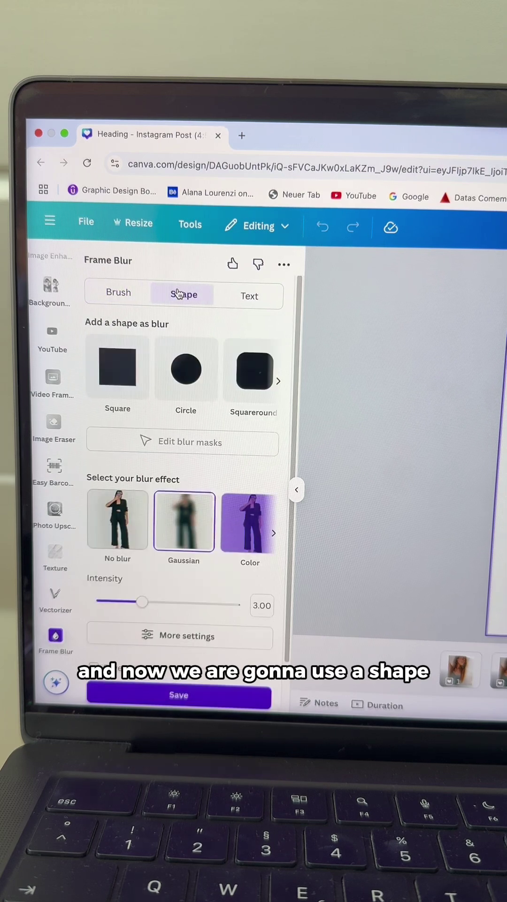
- Add the Square shape as a blur mask covering the photo
click(130, 351)
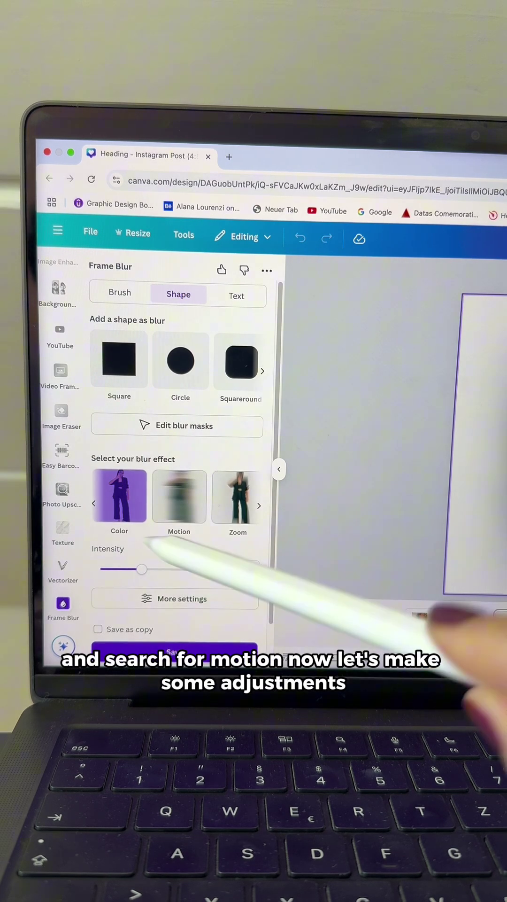
- Apply the Motion blur effect and open its More settings to lower intensity to 0.90
click(182, 511)
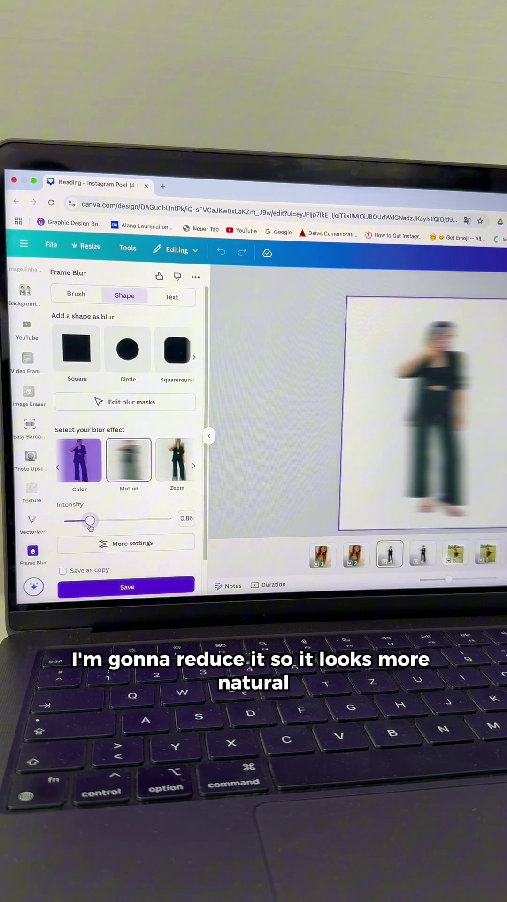
click(106, 545)
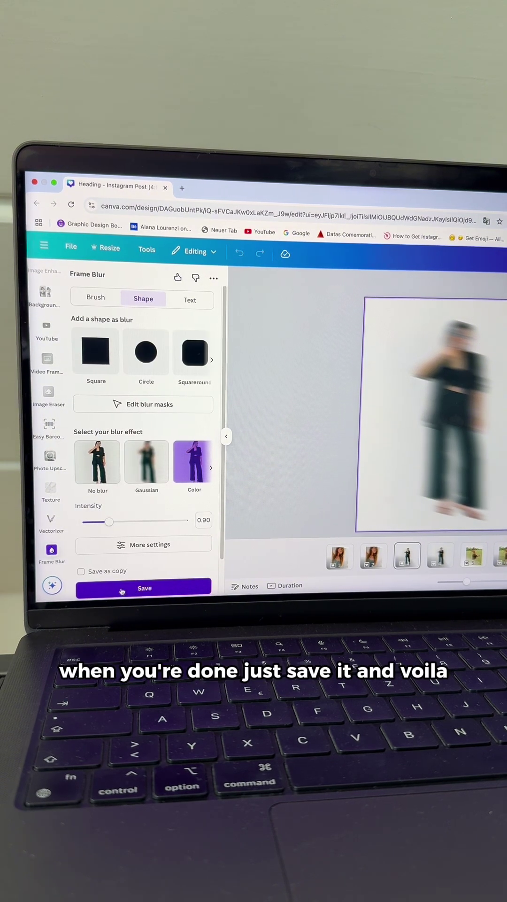
- Save the motion-blurred photo back onto its page in the Instagram post
click(121, 590)
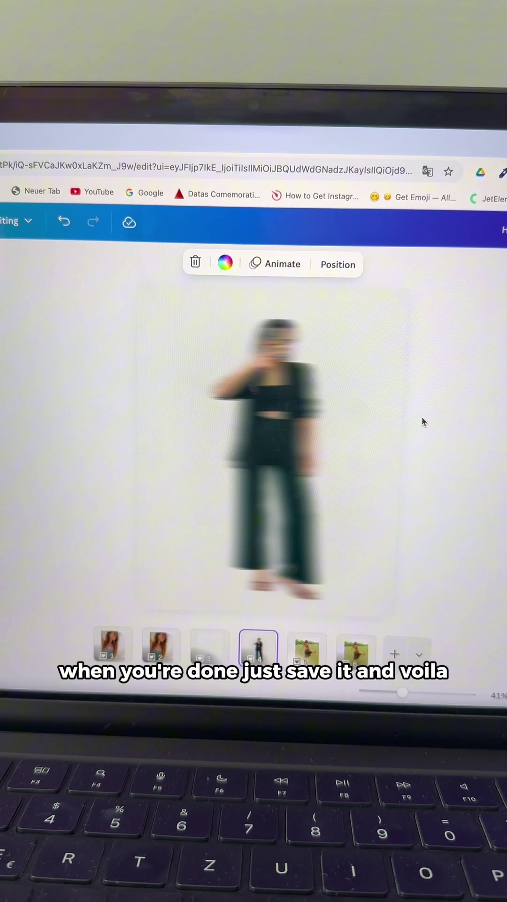